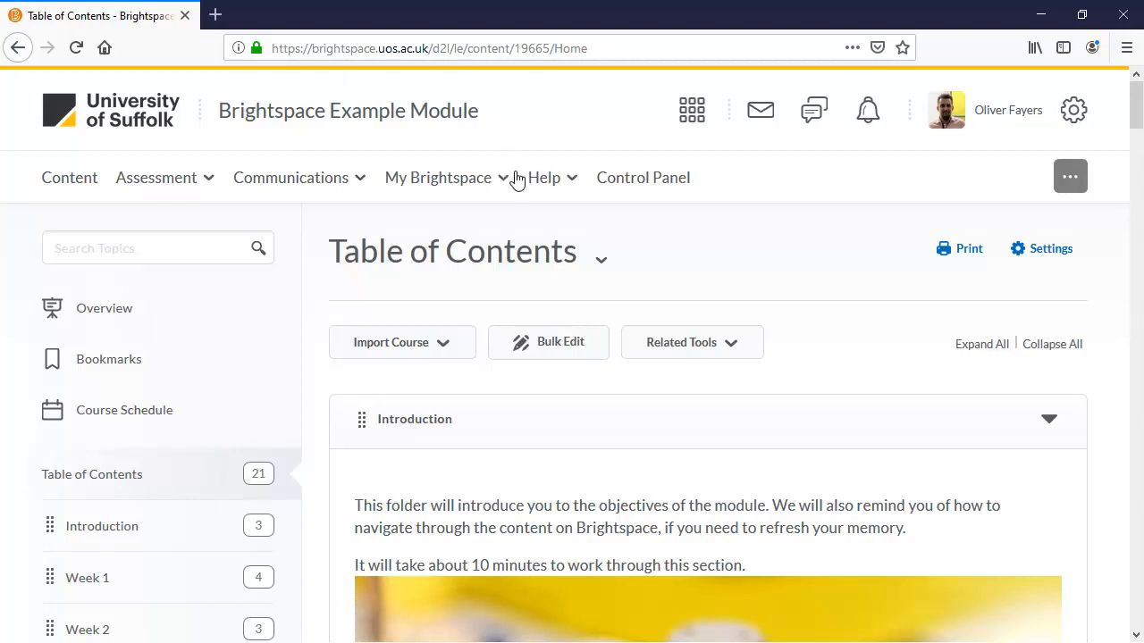
Turn on bulk editing for the table of contents
click(559, 341)
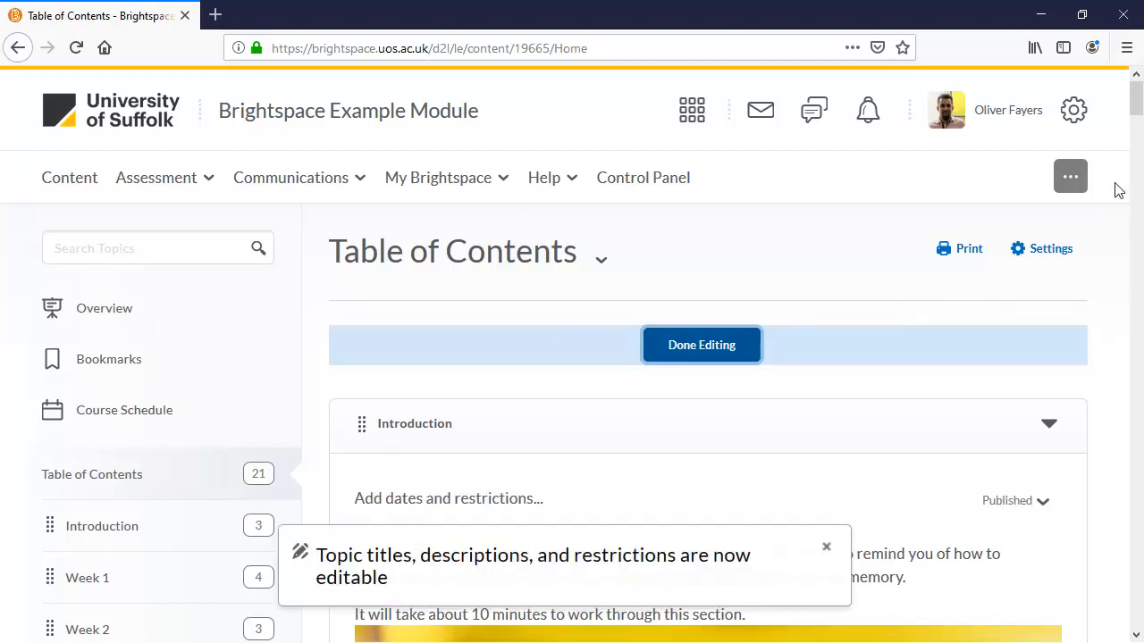
drag(1135, 111, 1136, 196)
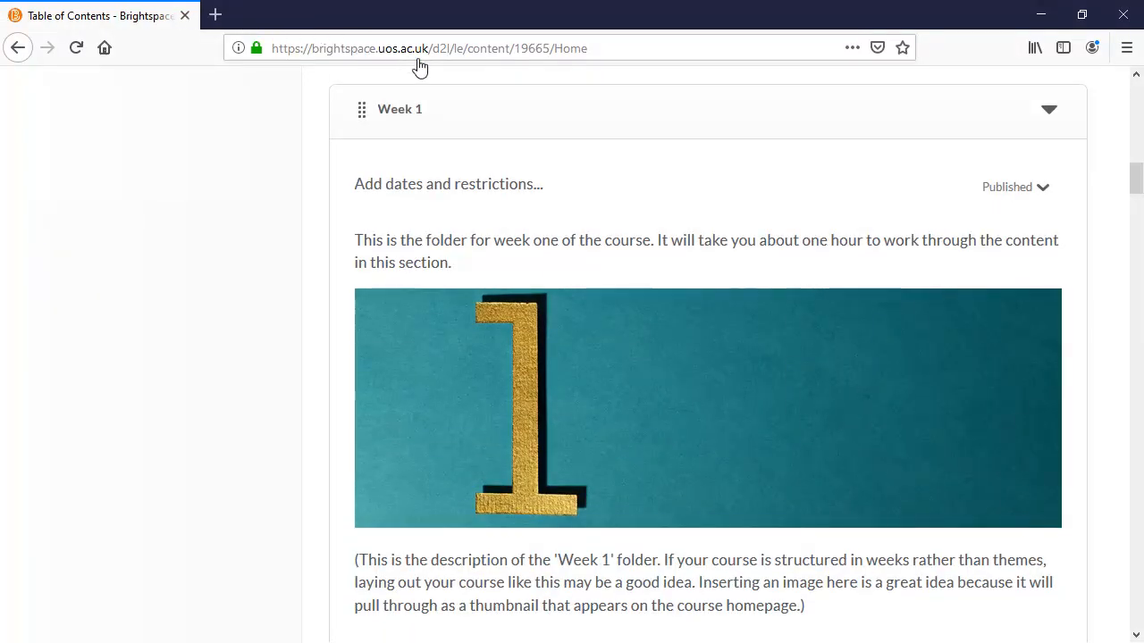
Give the Week 1 folder a start date of 02/09/2019 at 6:00 PM
click(513, 186)
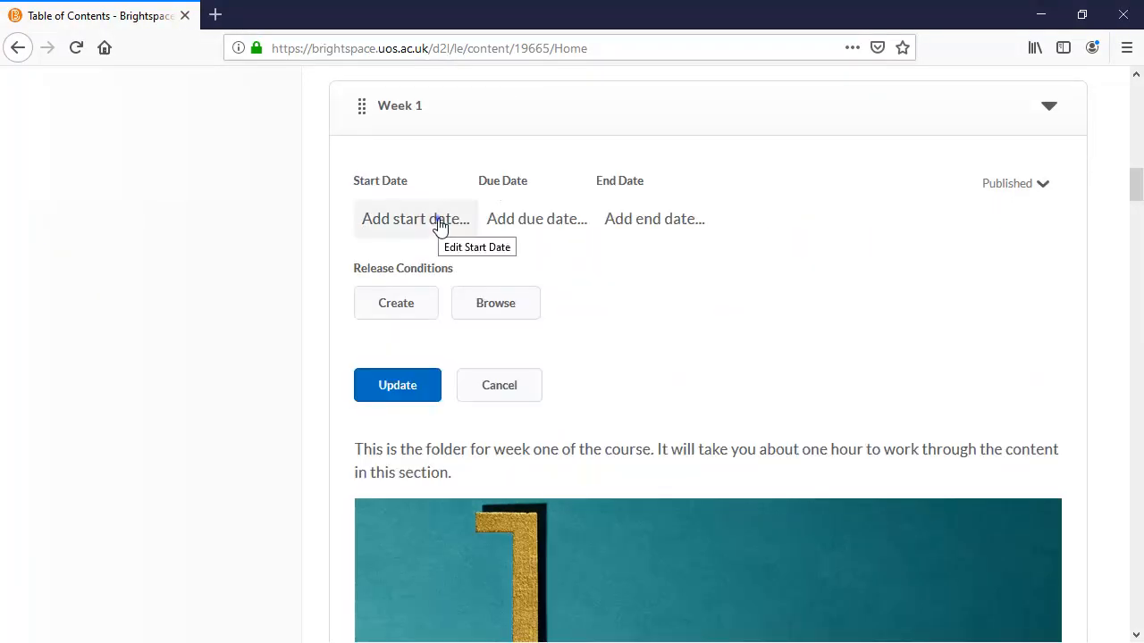
click(439, 224)
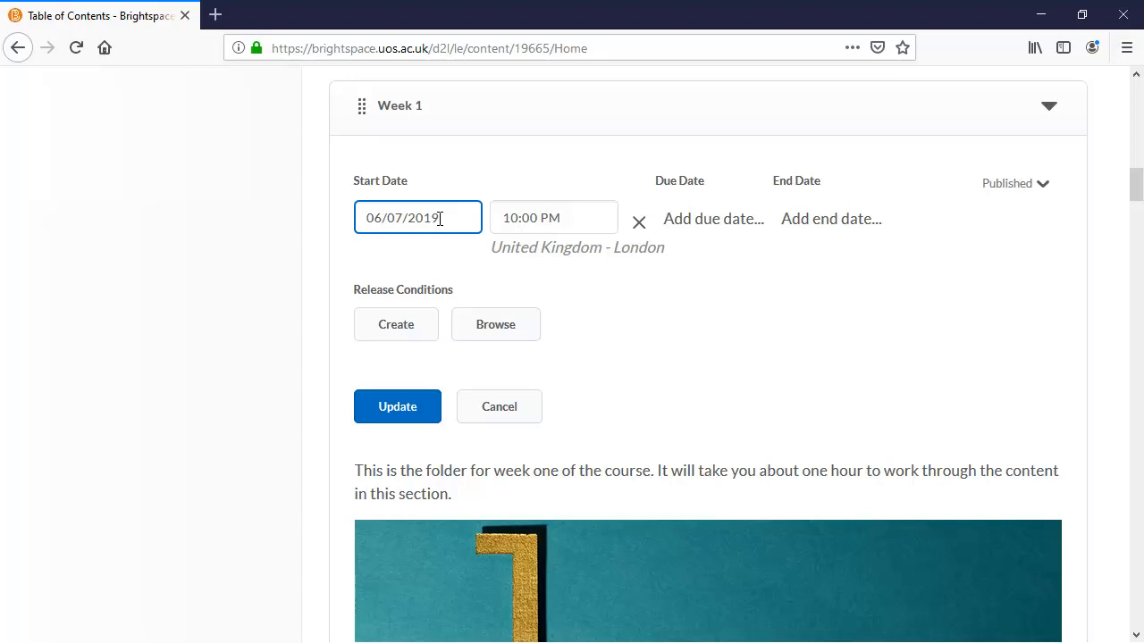
click(422, 221)
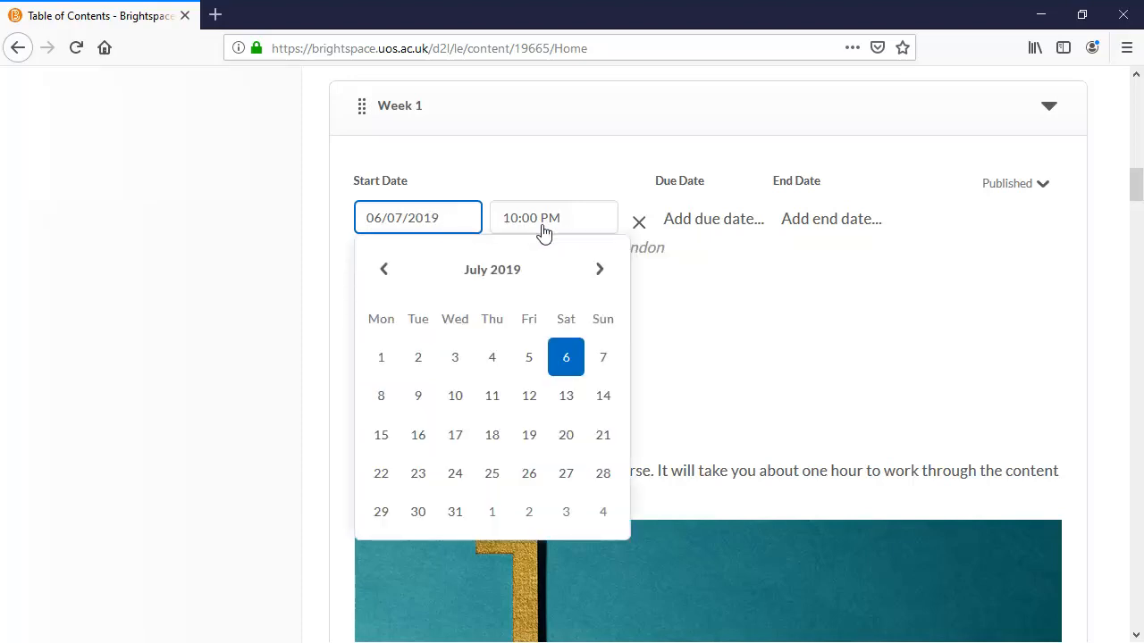
click(596, 270)
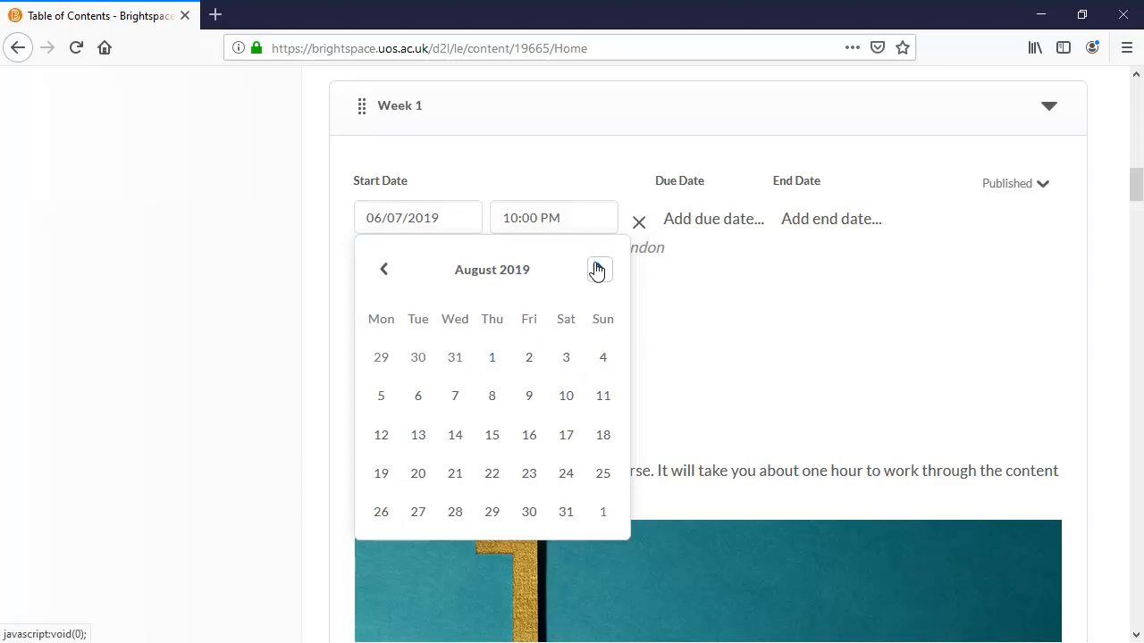
click(597, 269)
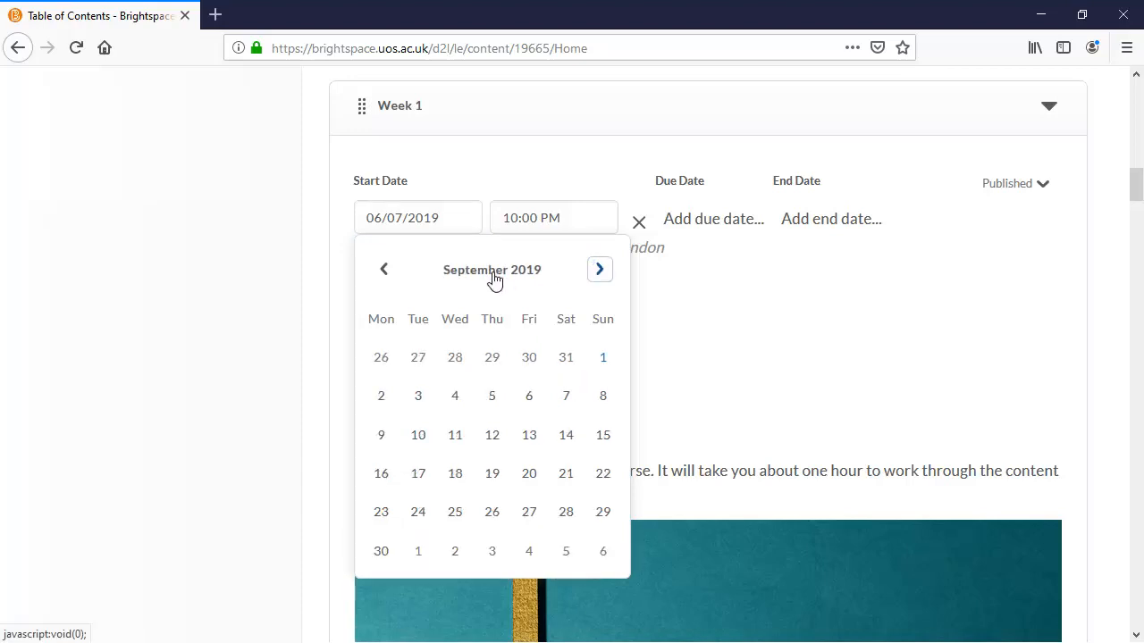
click(381, 398)
click(558, 224)
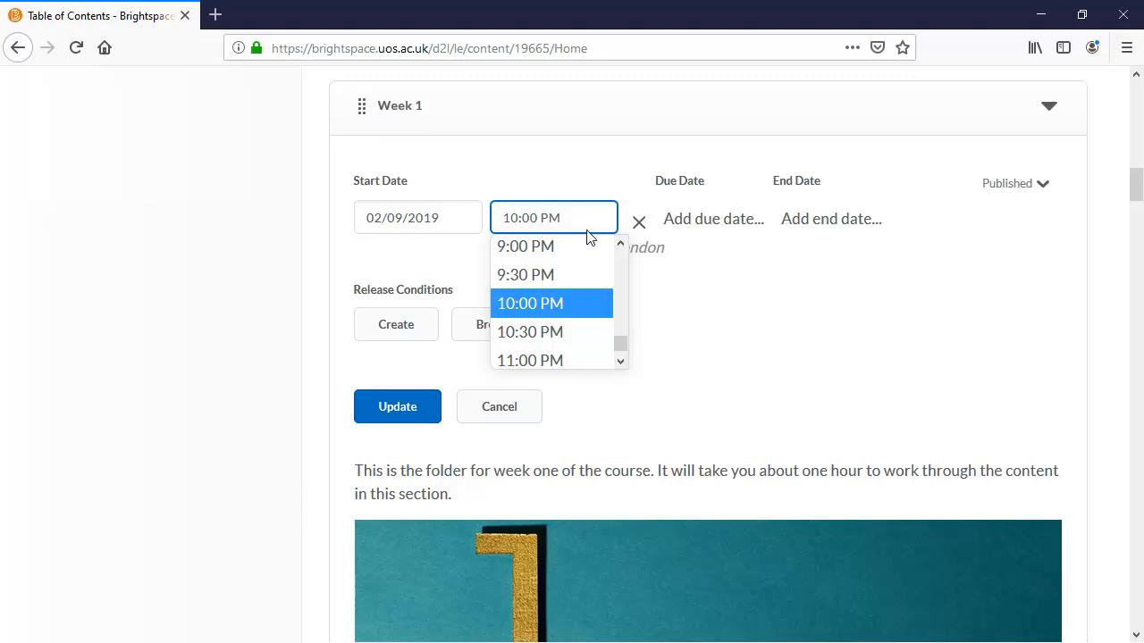
drag(622, 355, 622, 340)
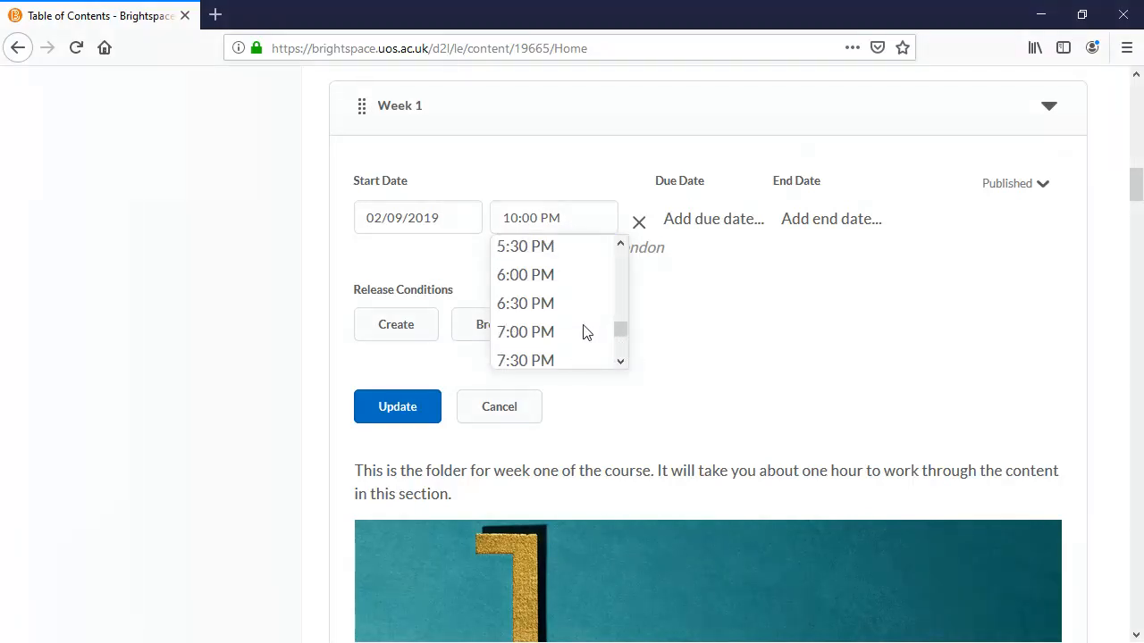
click(562, 277)
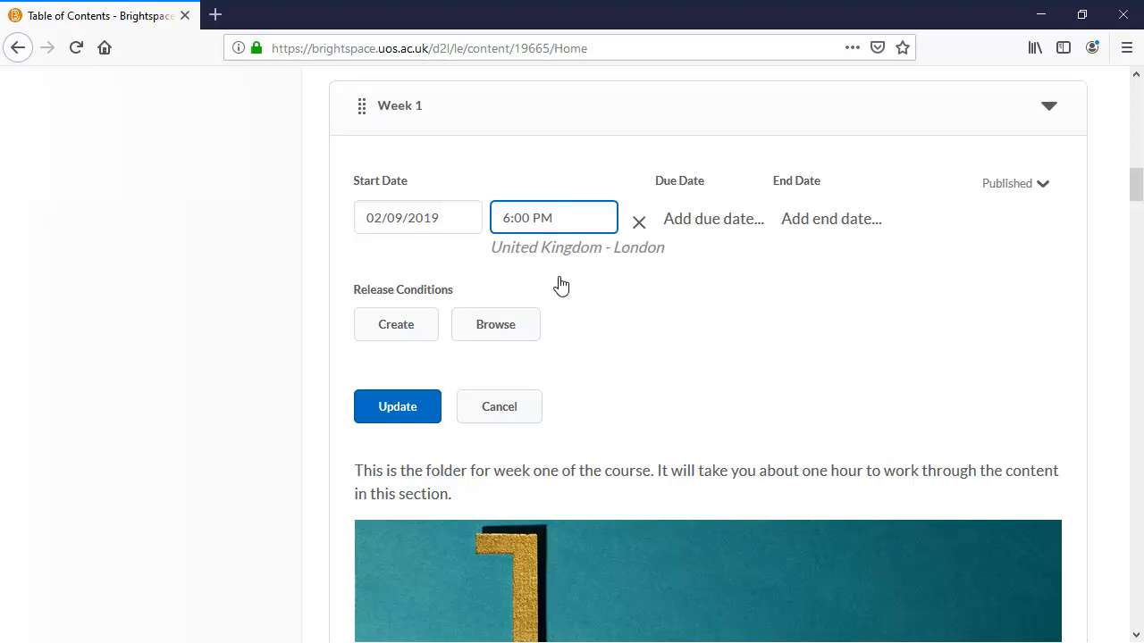
Add a due date of 08/09/2019 to the Week 1 folder
click(757, 218)
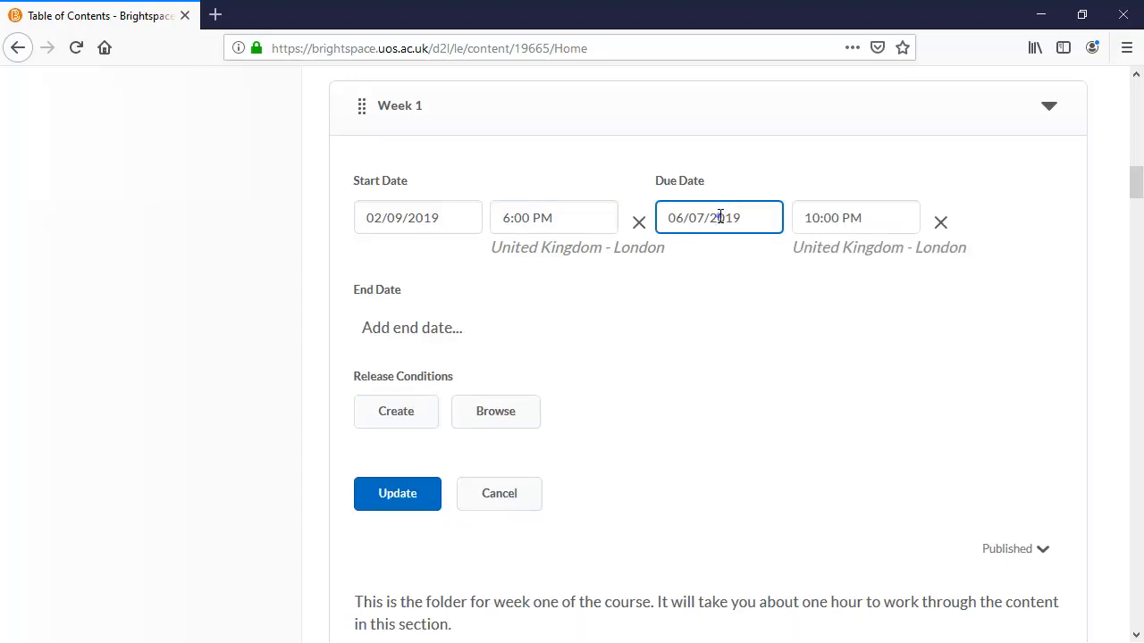
click(780, 223)
click(901, 271)
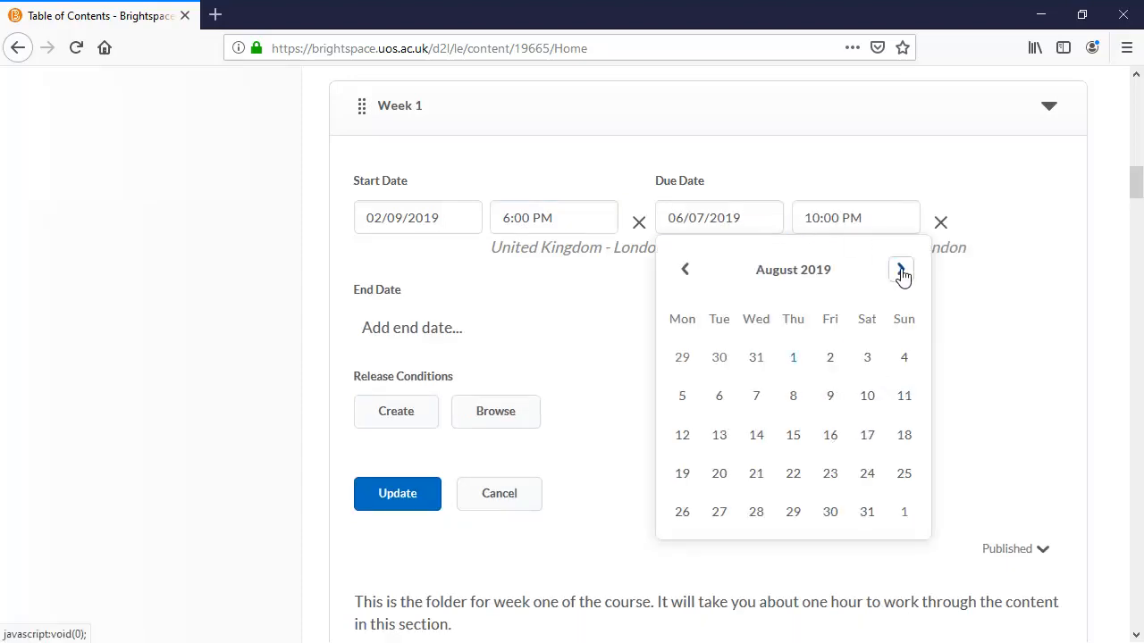
click(901, 270)
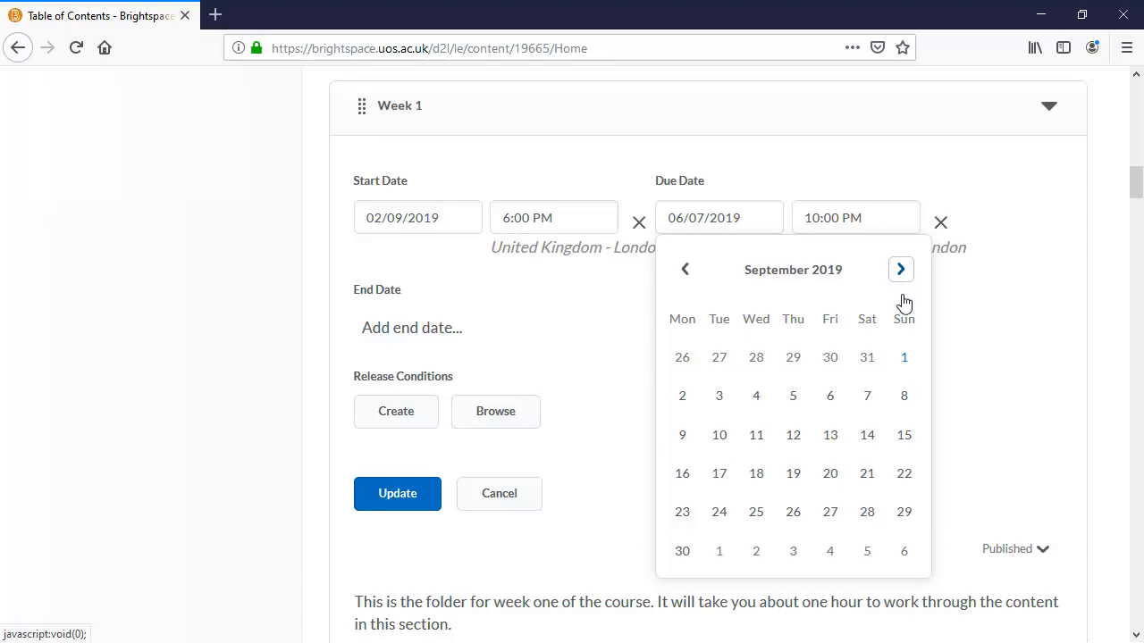
click(903, 399)
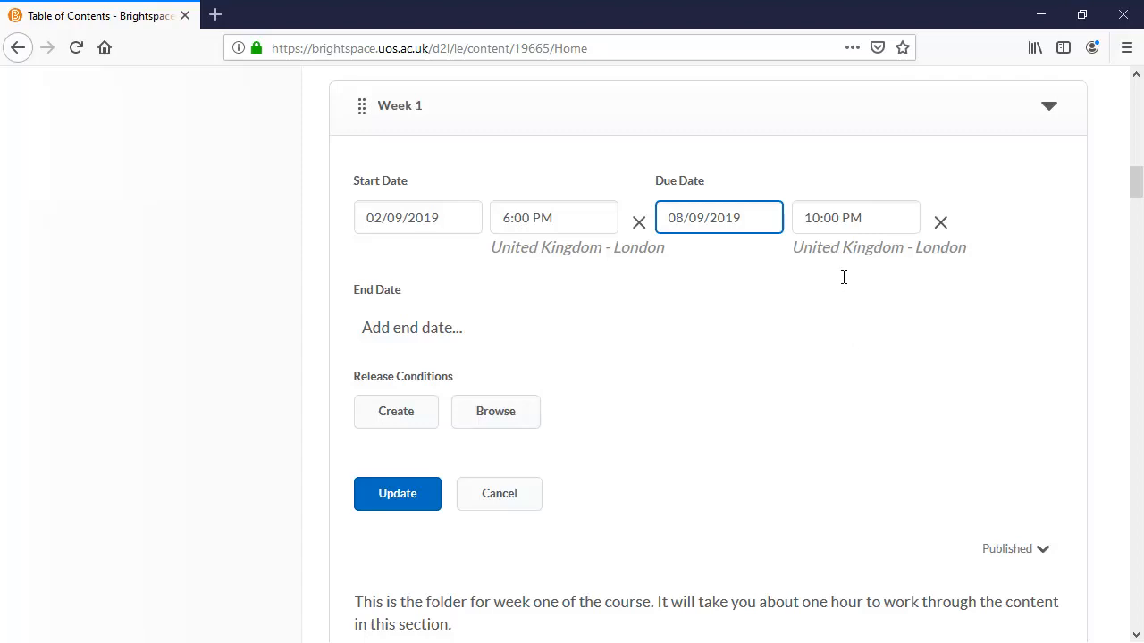
Set the Week 1 due time to 11:59 PM and save the folder's date restrictions
click(842, 218)
key(BackSpace)
key(BackSpace)
key(BackSpace)
key(BackSpace)
key(BackSpace)
text(1:59)
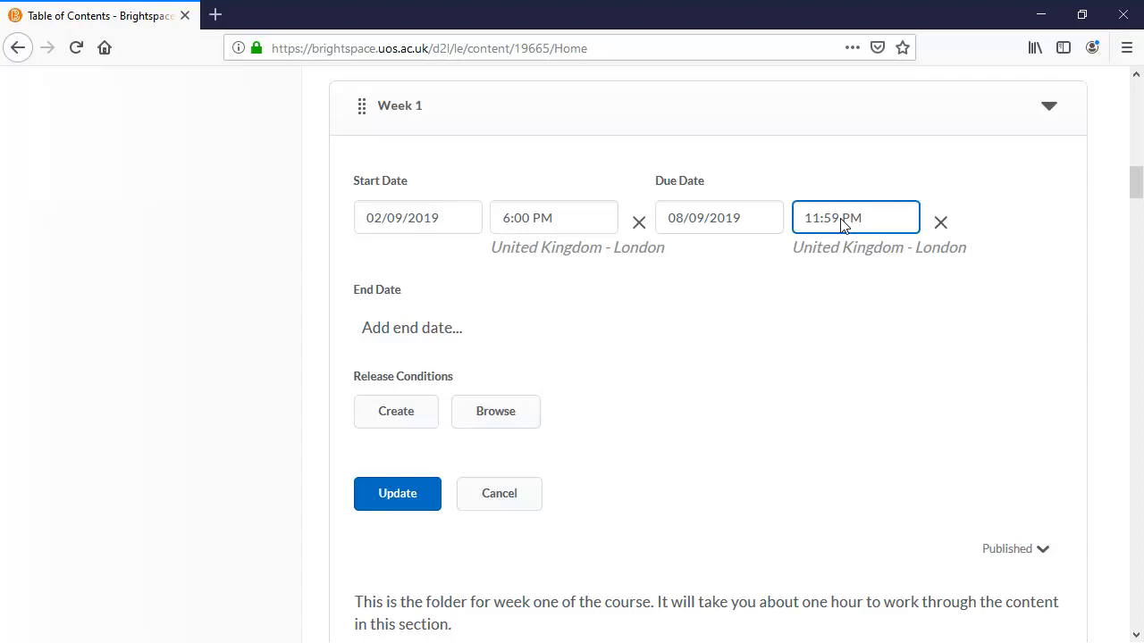
click(724, 319)
click(387, 504)
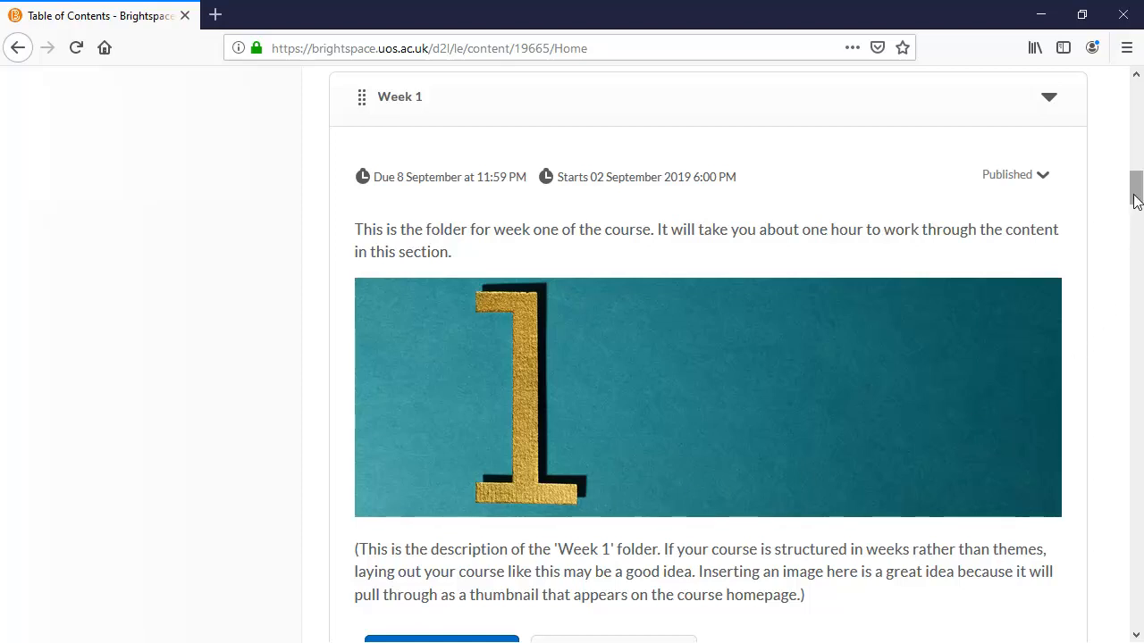
Open the Week 2 folder, open its dates and restrictions, and update them without entering dates
drag(1135, 188, 1136, 140)
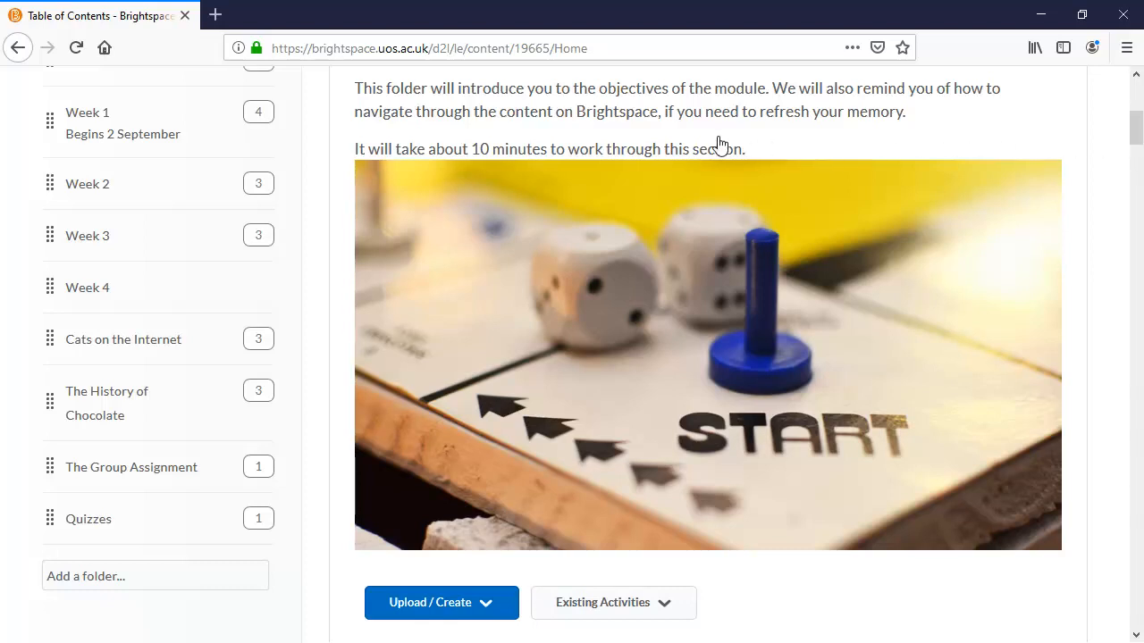
click(98, 183)
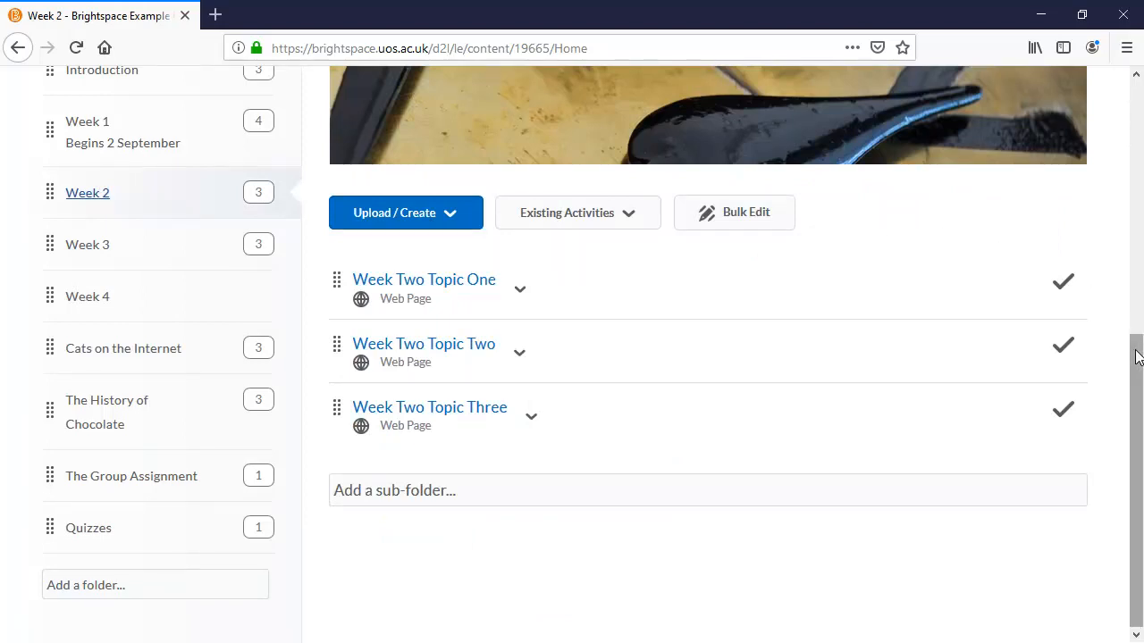
drag(1135, 352, 1140, 164)
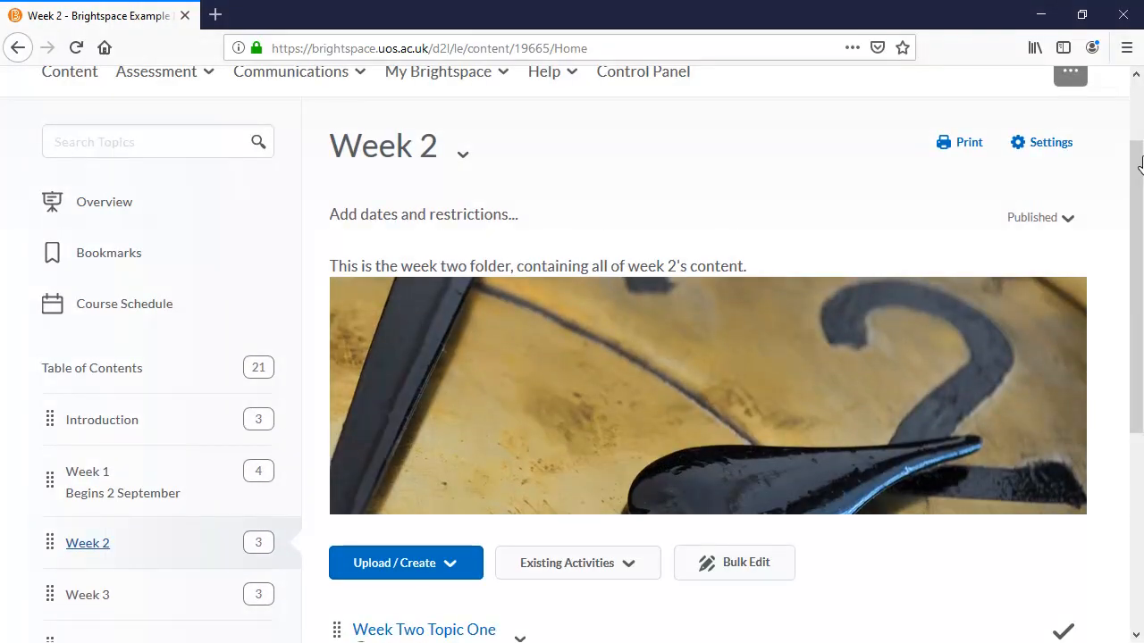
click(502, 227)
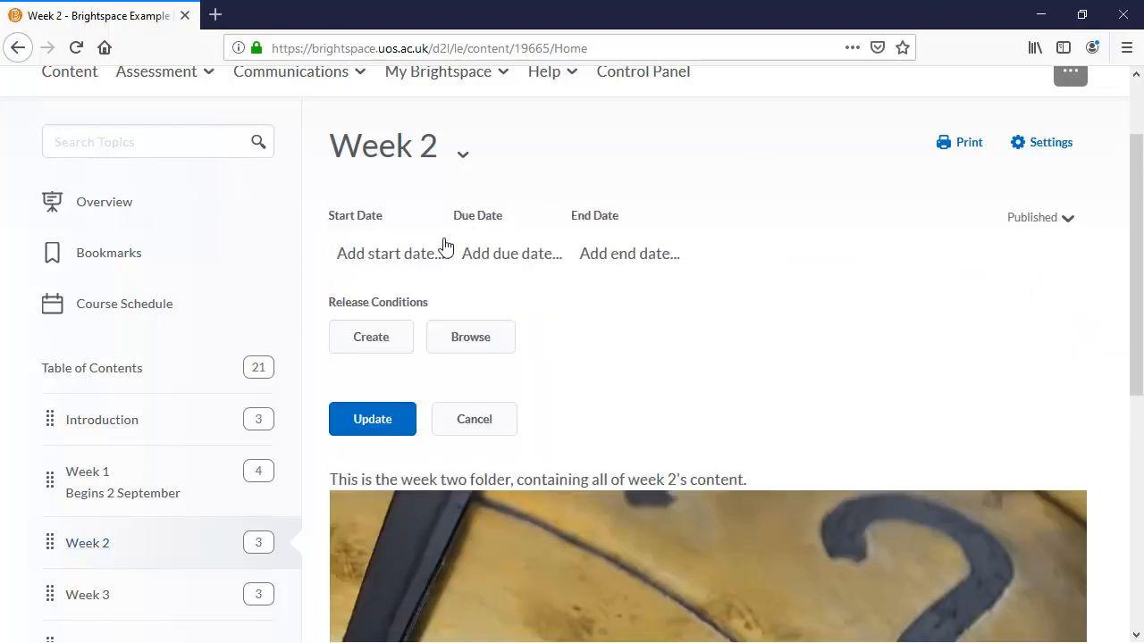
click(340, 427)
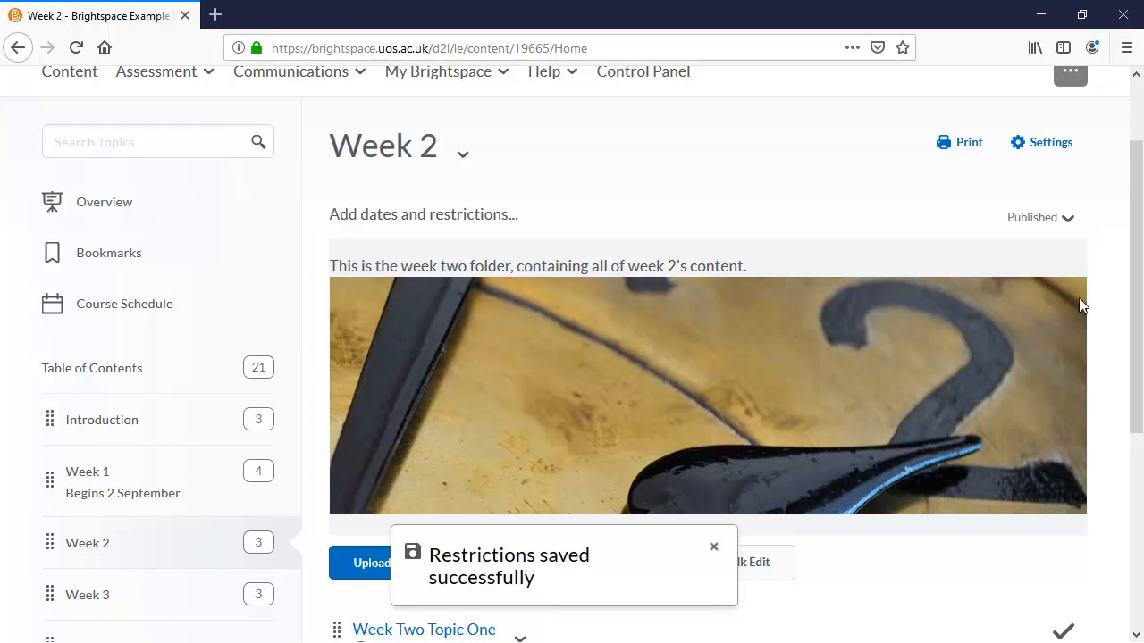
Open Week Two Topic One, open its dates and restrictions, and update them without entering dates
drag(1138, 198, 1140, 374)
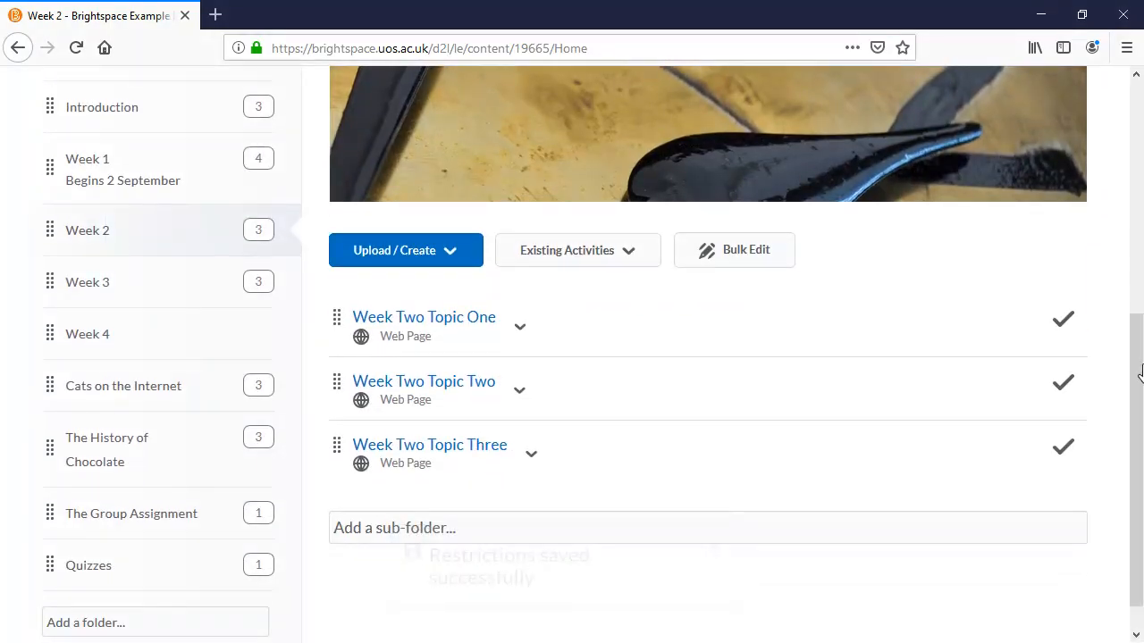
click(456, 327)
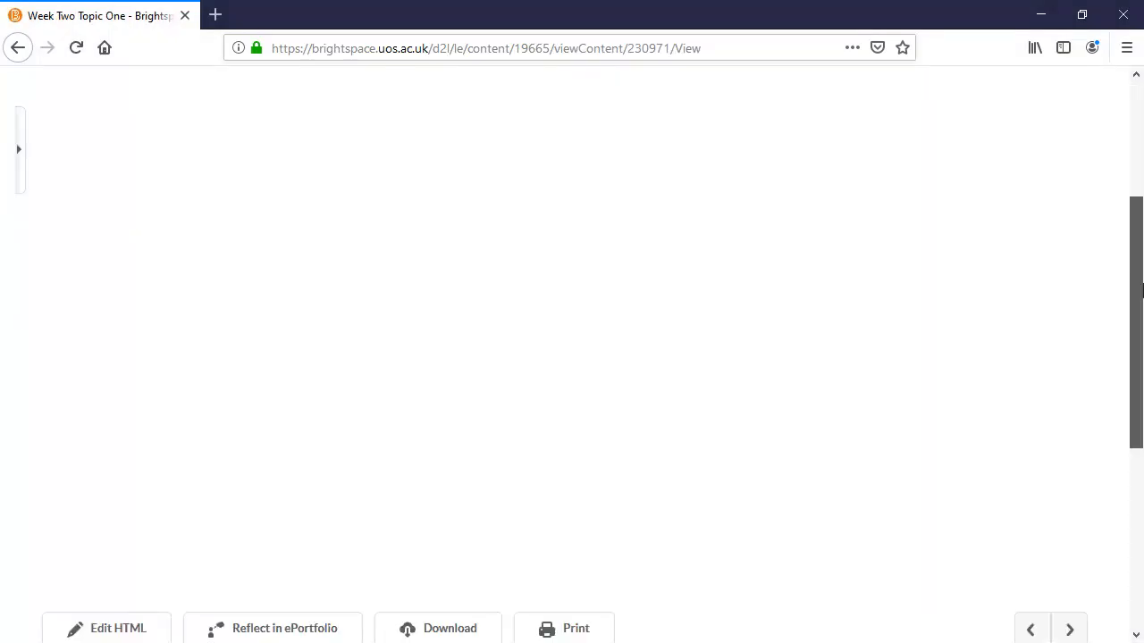
drag(1137, 286, 1141, 485)
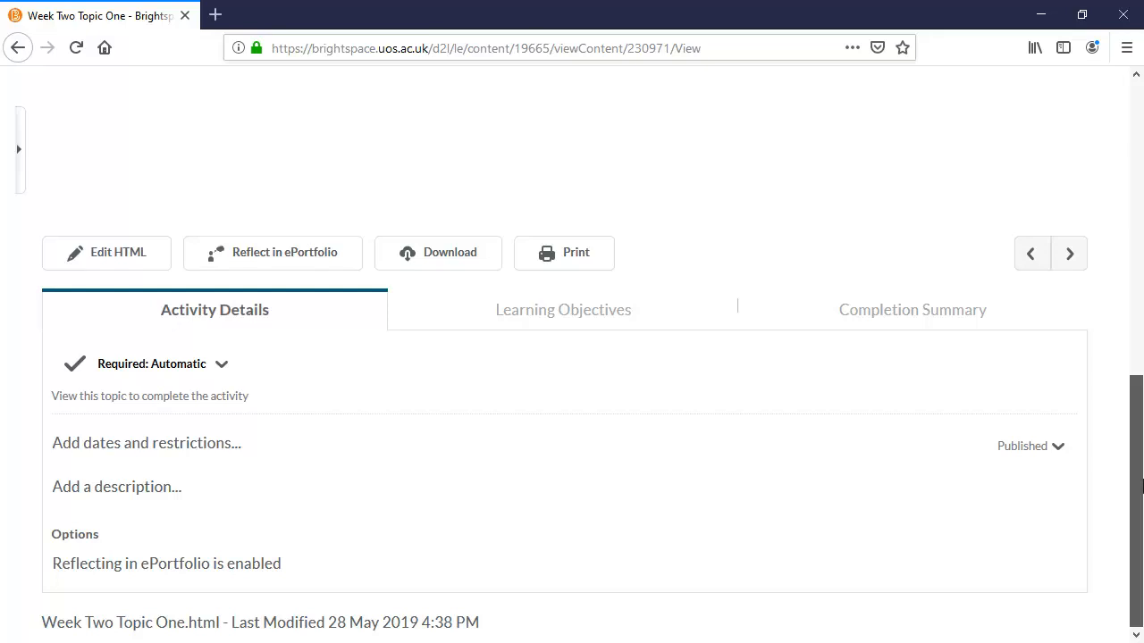
click(139, 456)
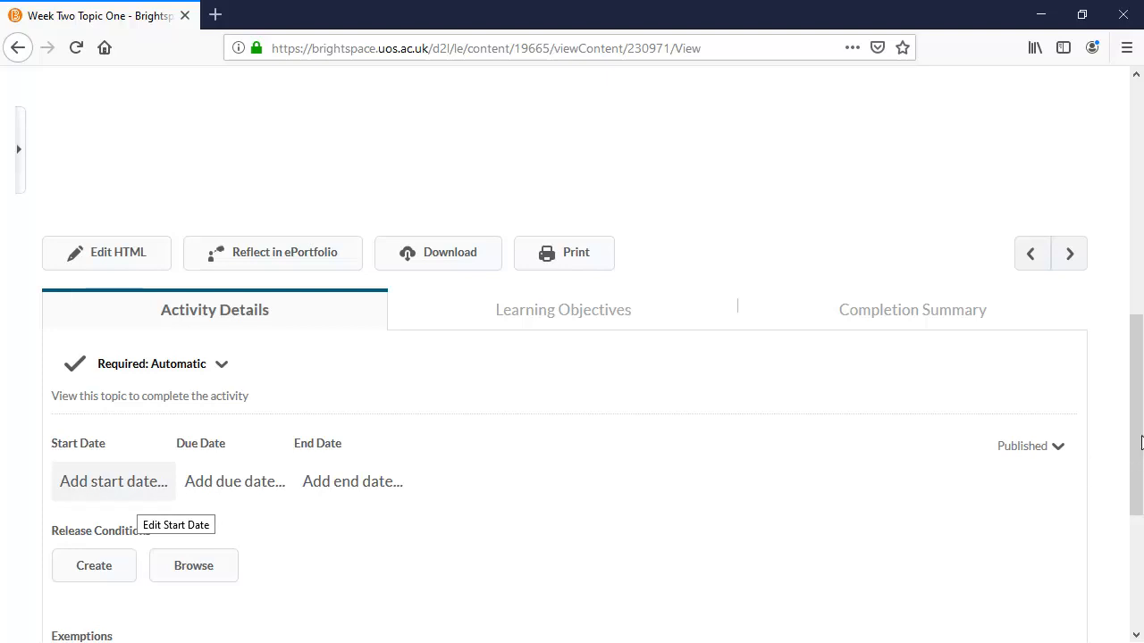
scroll(1141, 444, down, 3)
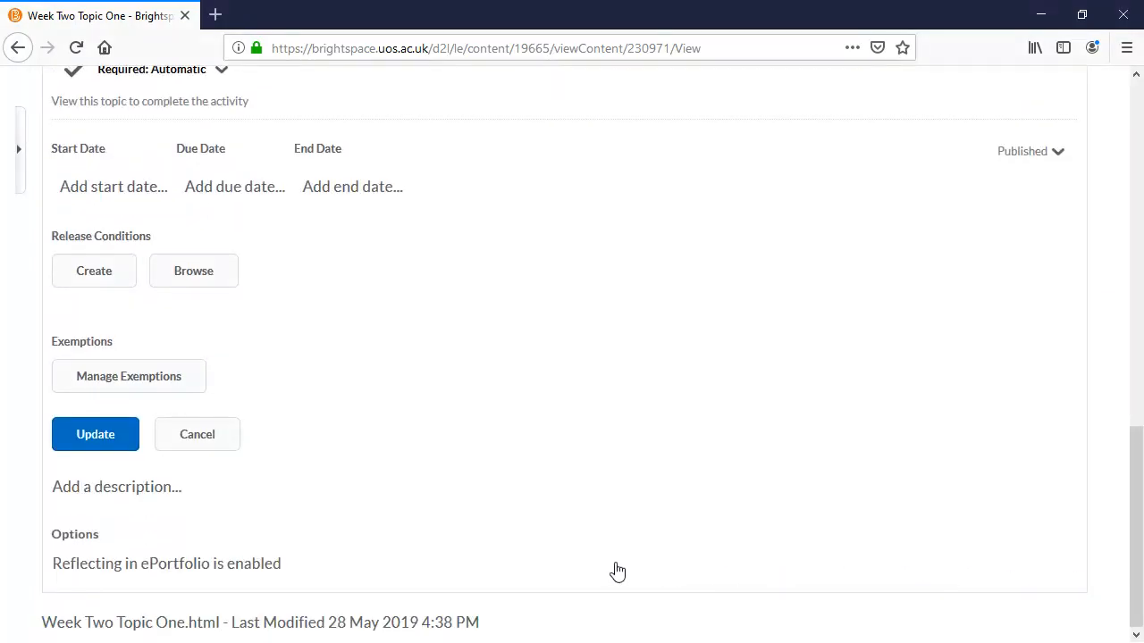
click(94, 445)
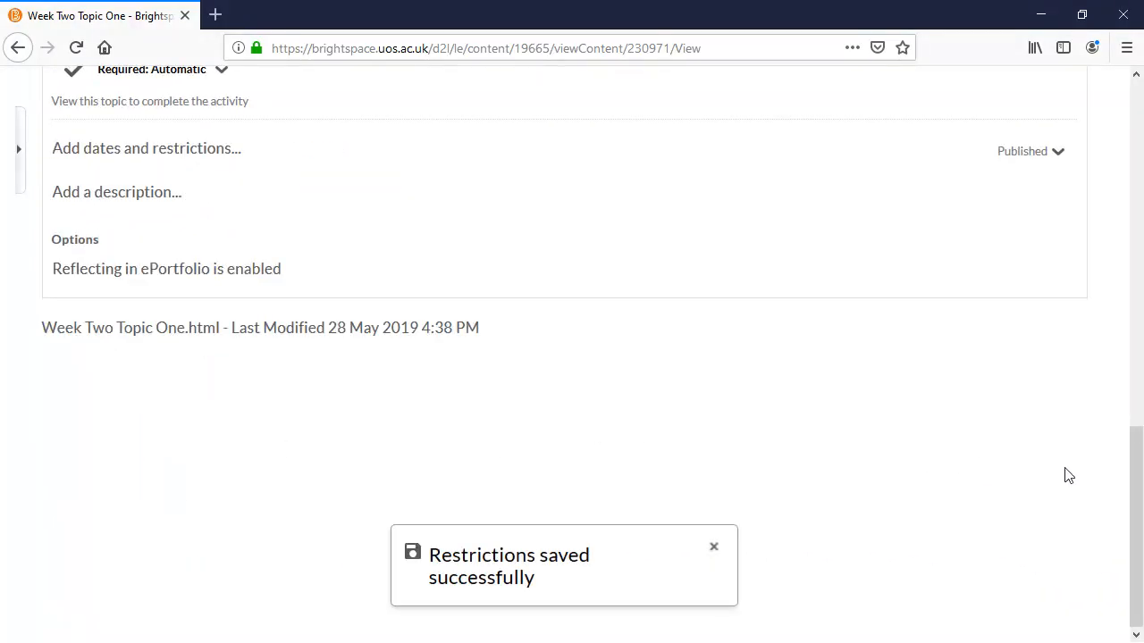
Return to the module homepage and start a new announcement
drag(1140, 497, 1140, 147)
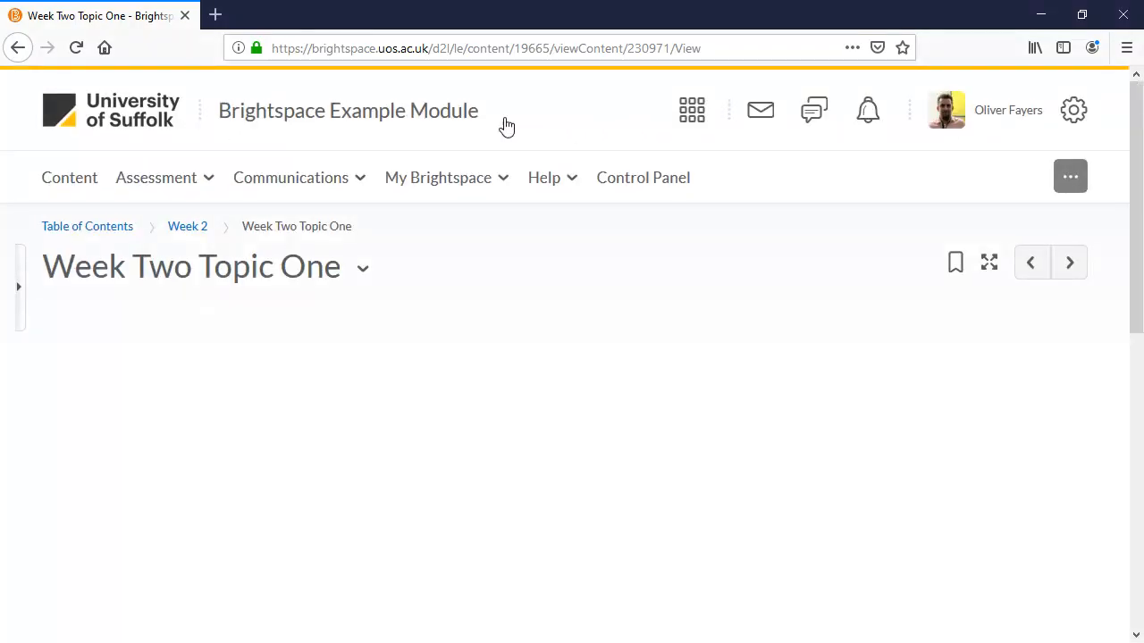
click(348, 111)
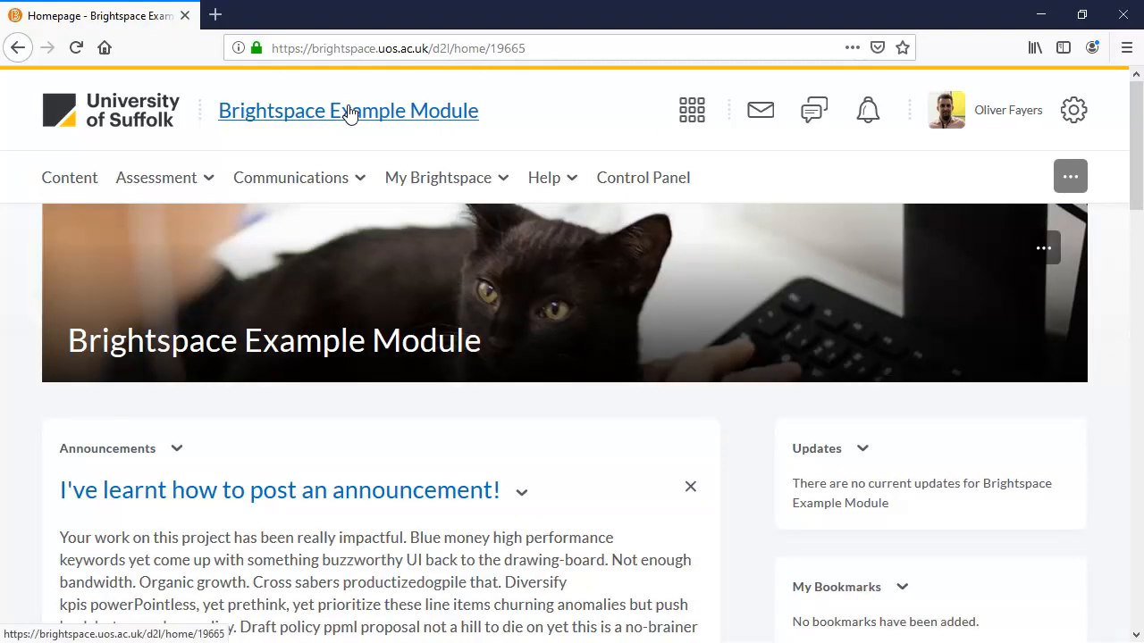
click(177, 449)
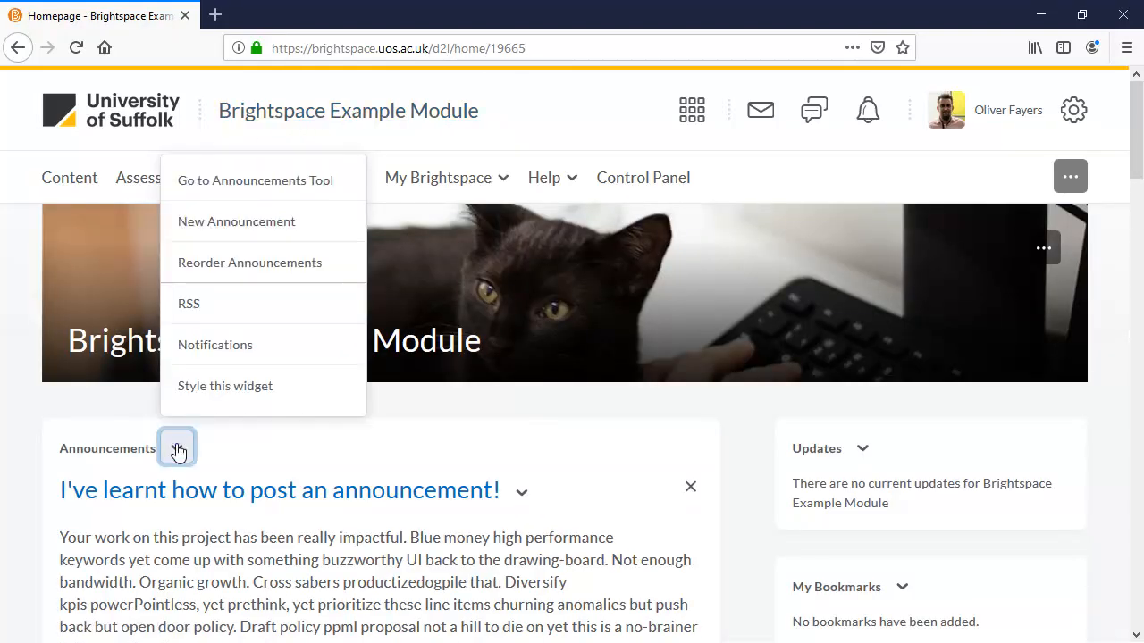
click(269, 238)
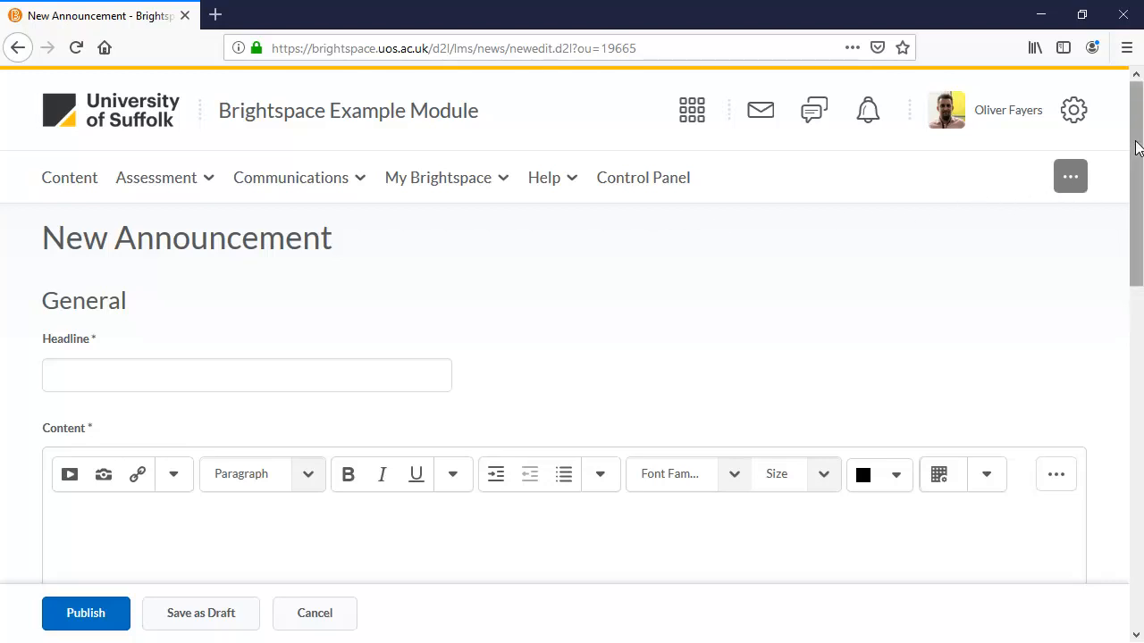
drag(1137, 147, 1139, 110)
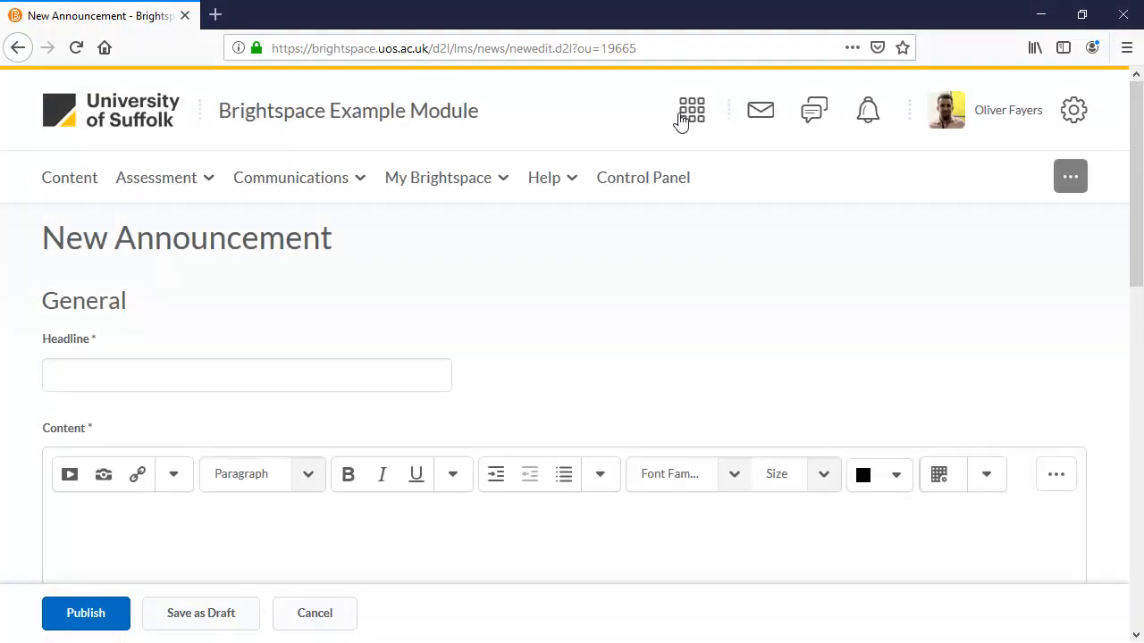
Open the Discussions tool and browse its forum list
click(347, 183)
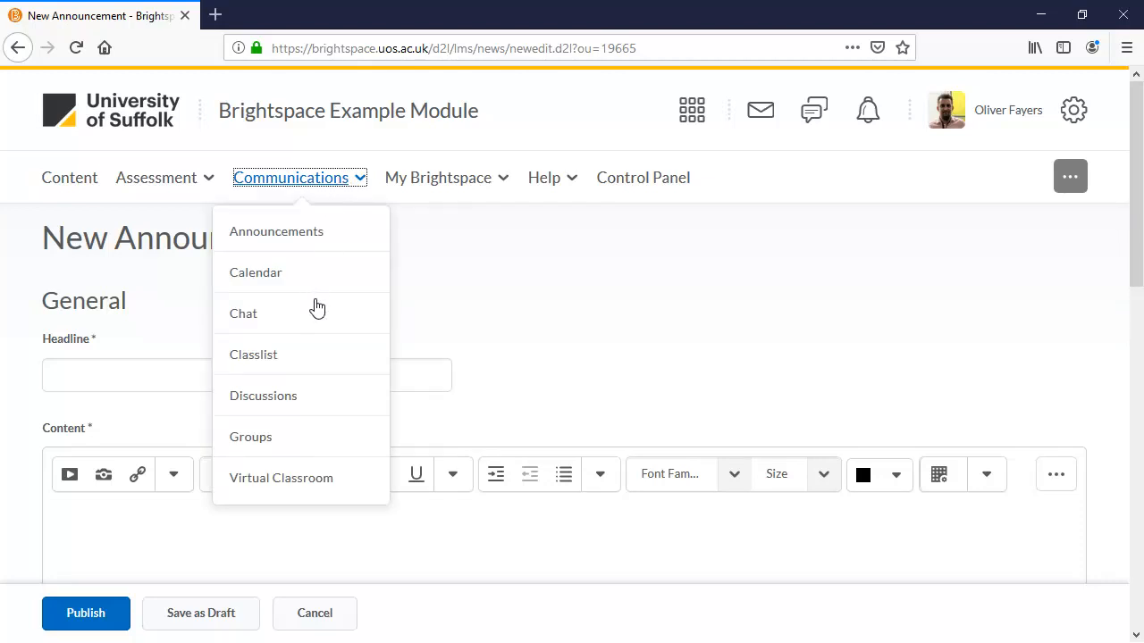
click(313, 396)
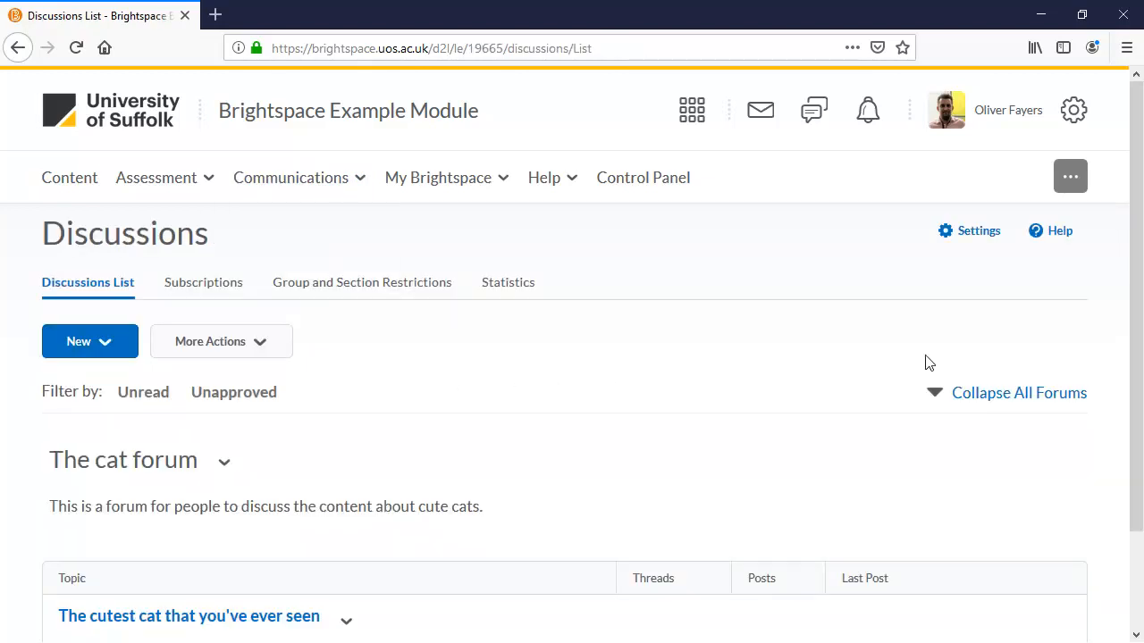
scroll(1134, 260, down, 2)
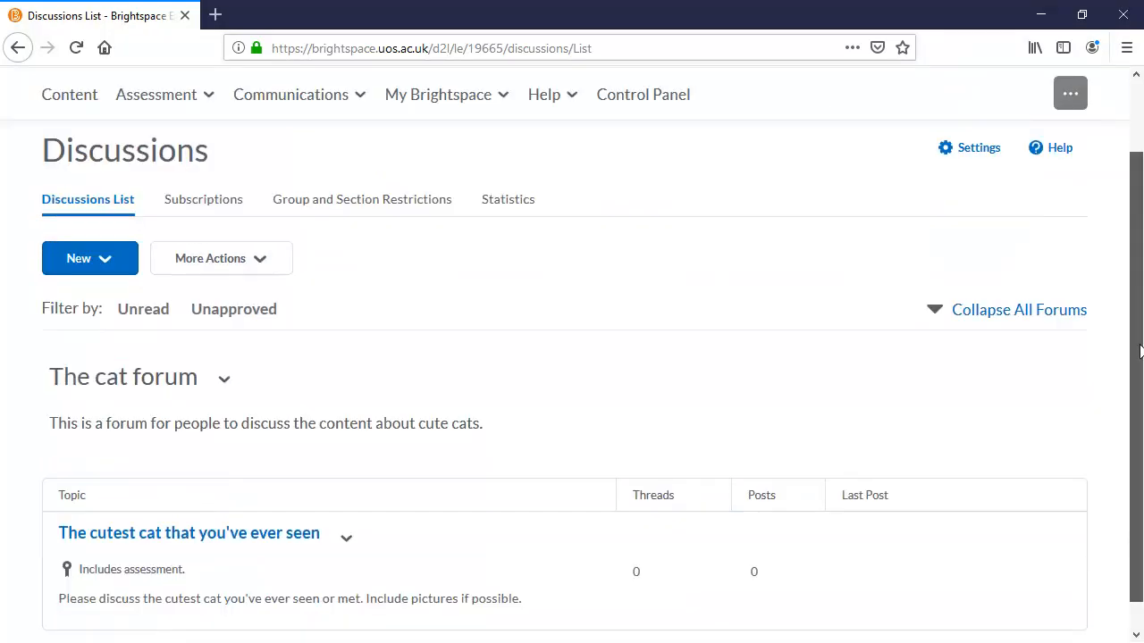
Open the topic 'The cutest cat that you've ever seen' for editing and review its availability visibility options
click(345, 509)
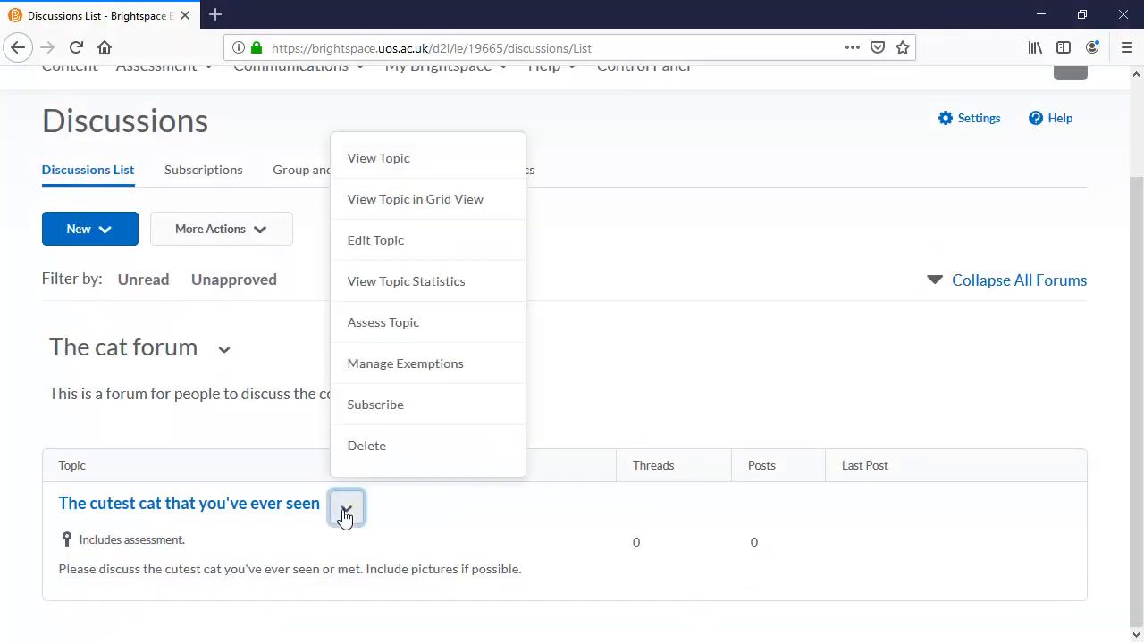
click(385, 246)
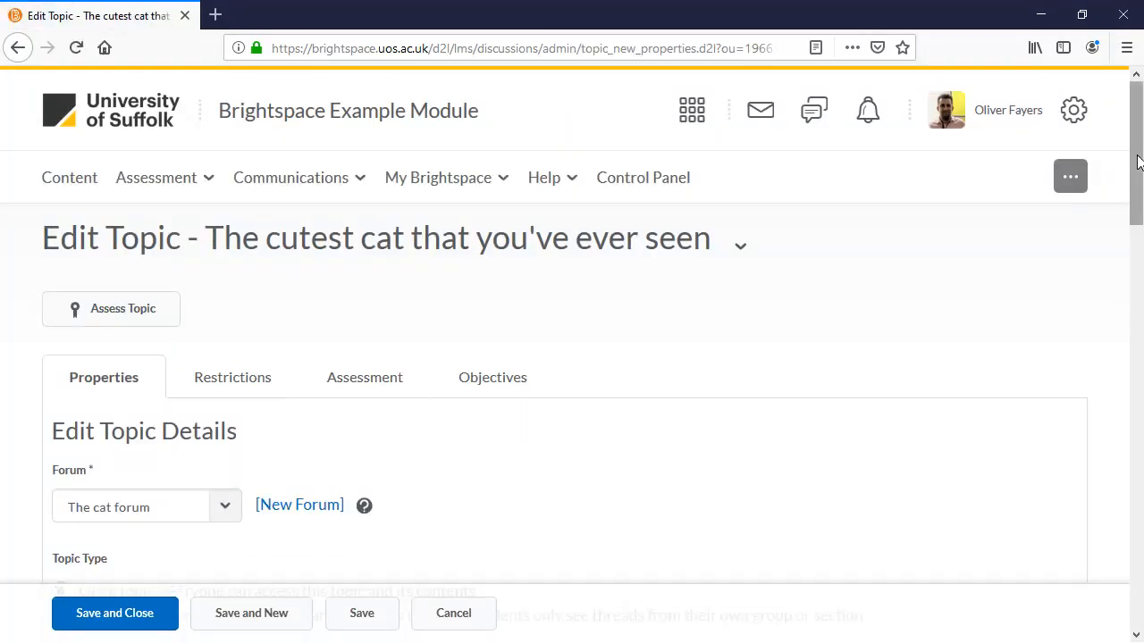
drag(1139, 167, 1140, 471)
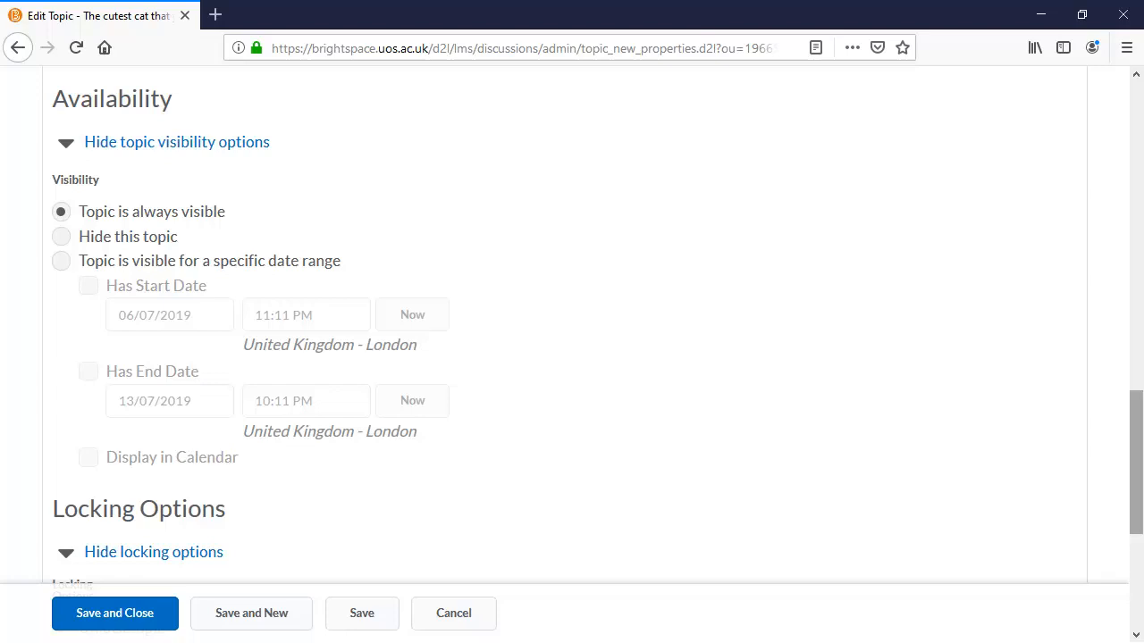
drag(1141, 438, 1140, 143)
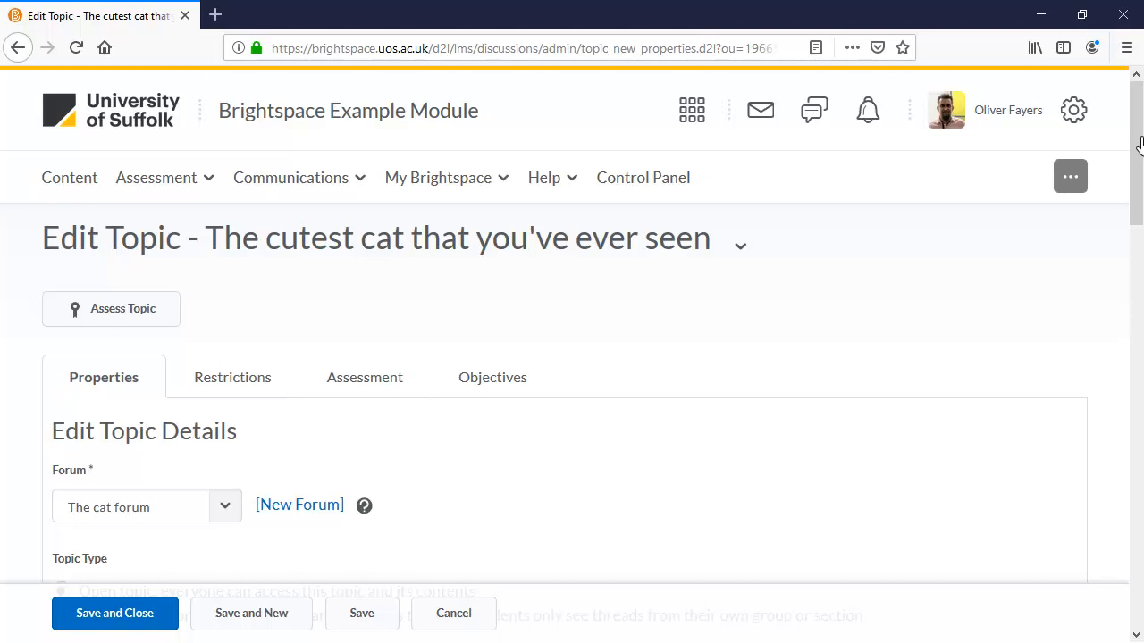
Open the Assignments tool from the module's assessment navigation
click(194, 178)
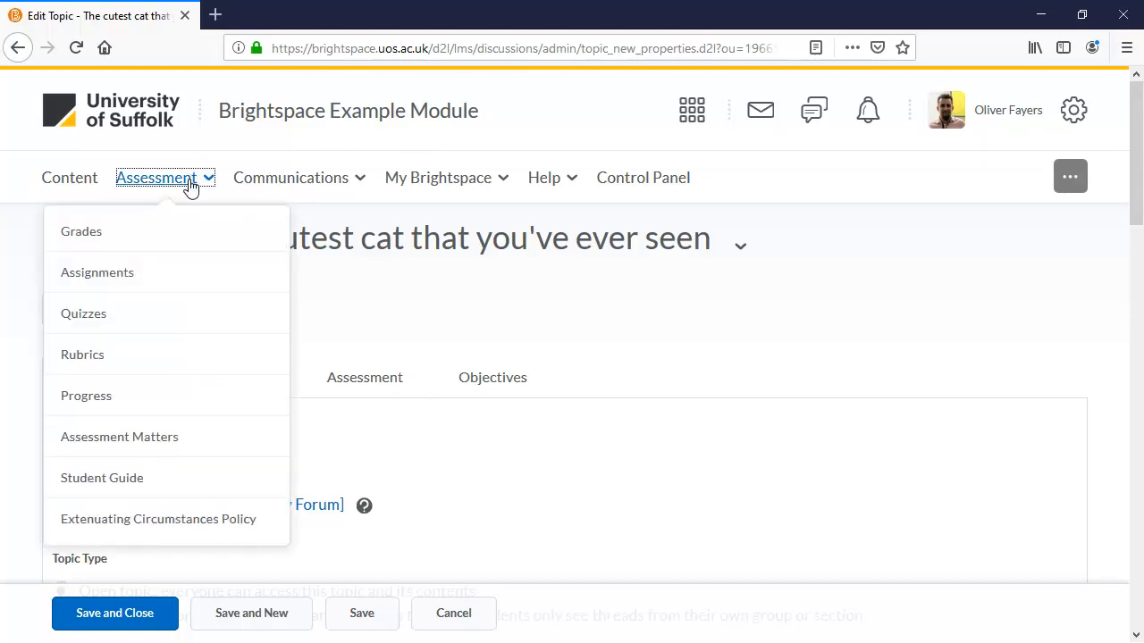
click(184, 273)
scroll(646, 454, down, 3)
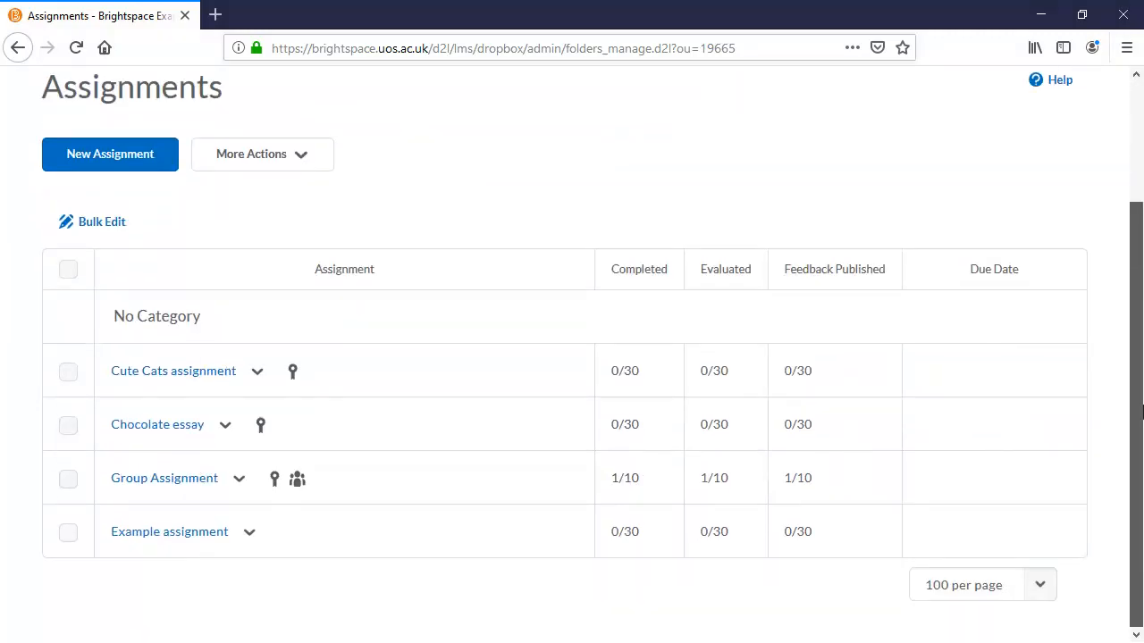
Open Example assignment for editing and review its due date and availability restrictions
click(249, 532)
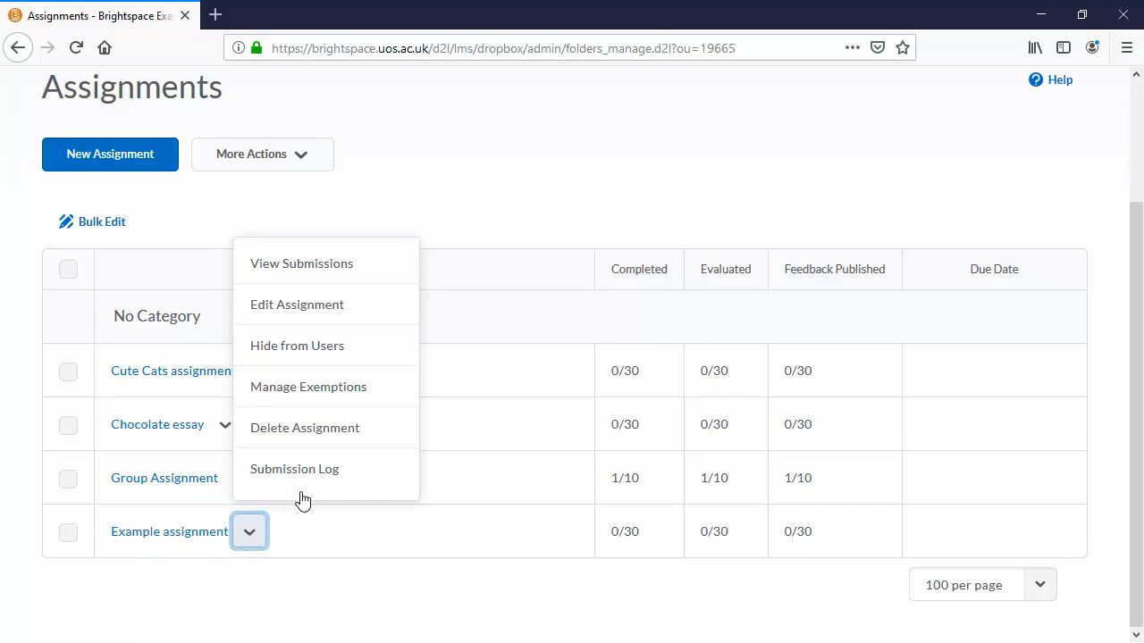
click(325, 308)
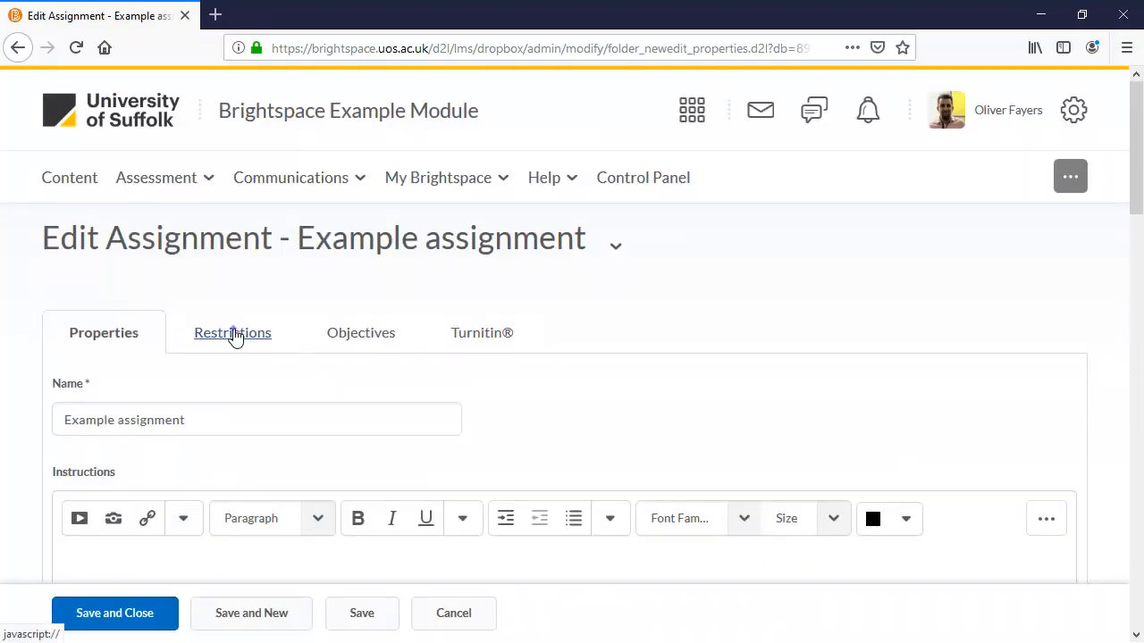
click(235, 333)
drag(1139, 202, 1140, 373)
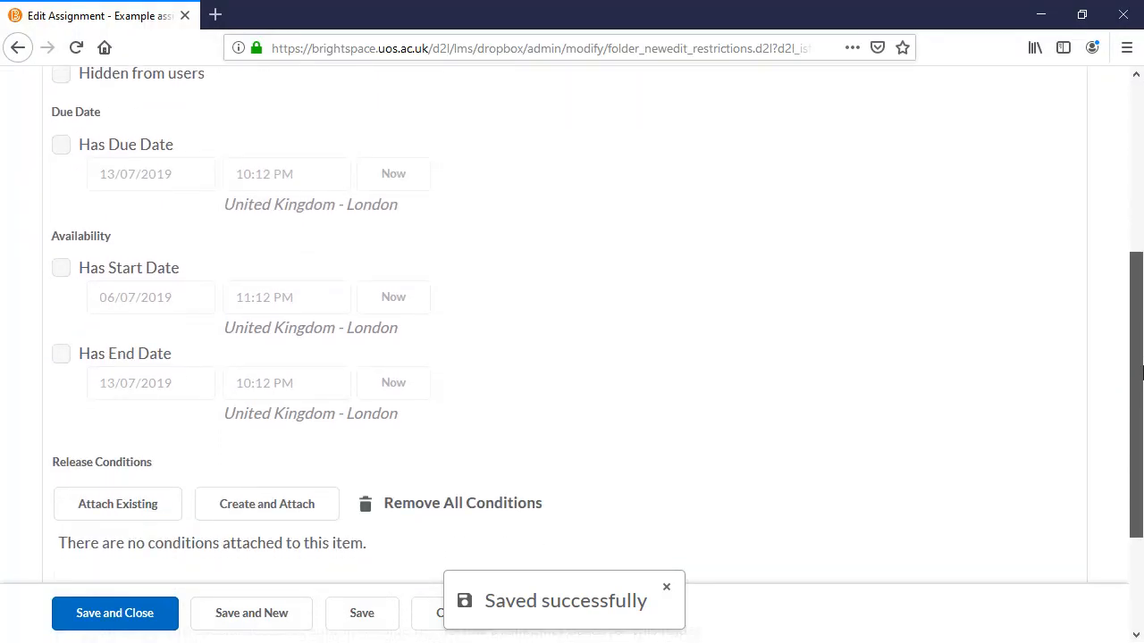